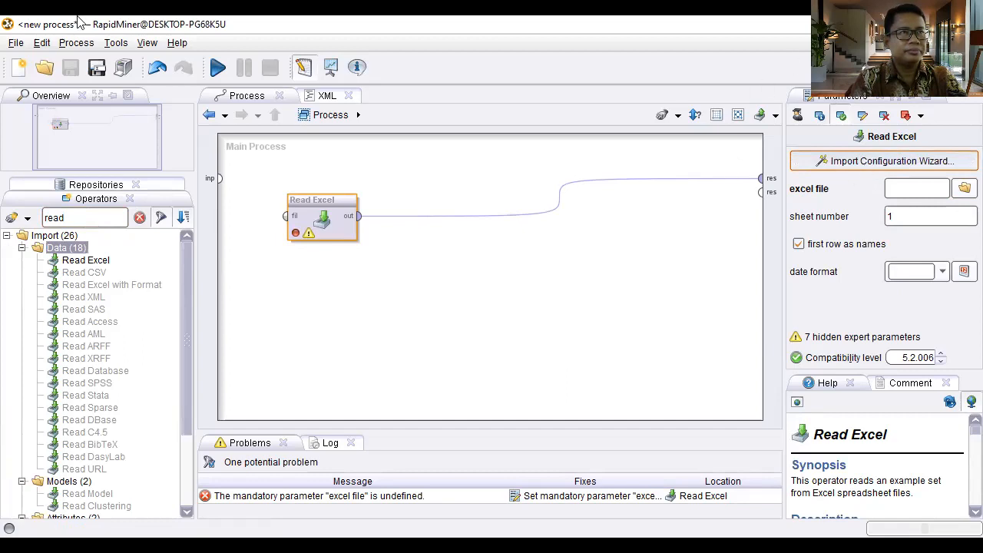
# Start the Read Excel import configuration wizard and open the Materi Kampus folder on USB Drive (I:).
pyautogui.click(206, 115)
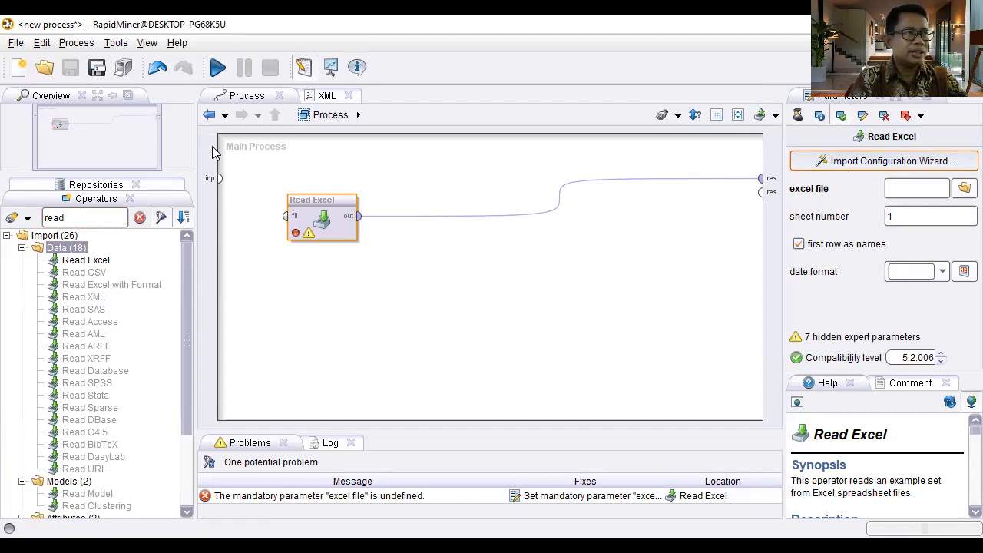
pyautogui.click(209, 144)
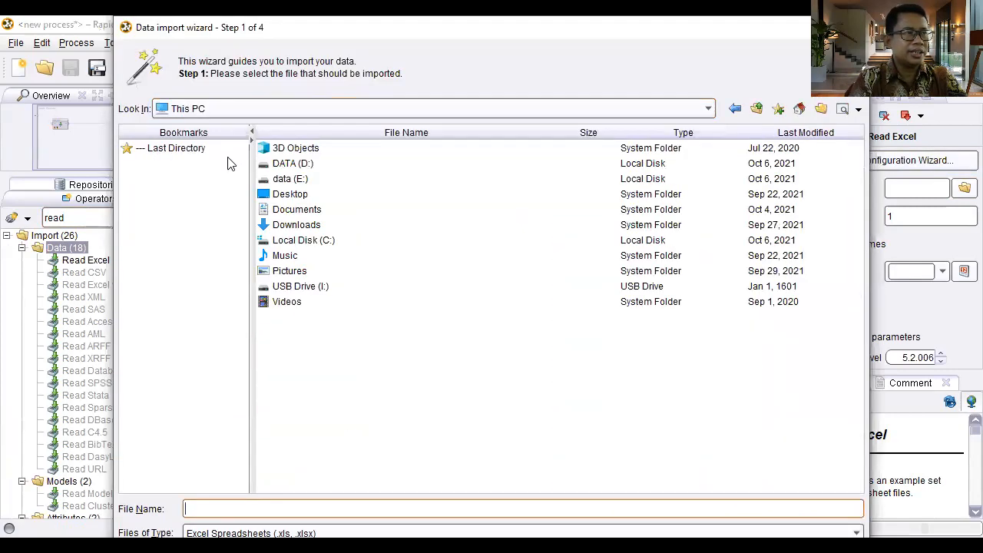
pyautogui.doubleClick(298, 286)
pyautogui.doubleClick(322, 150)
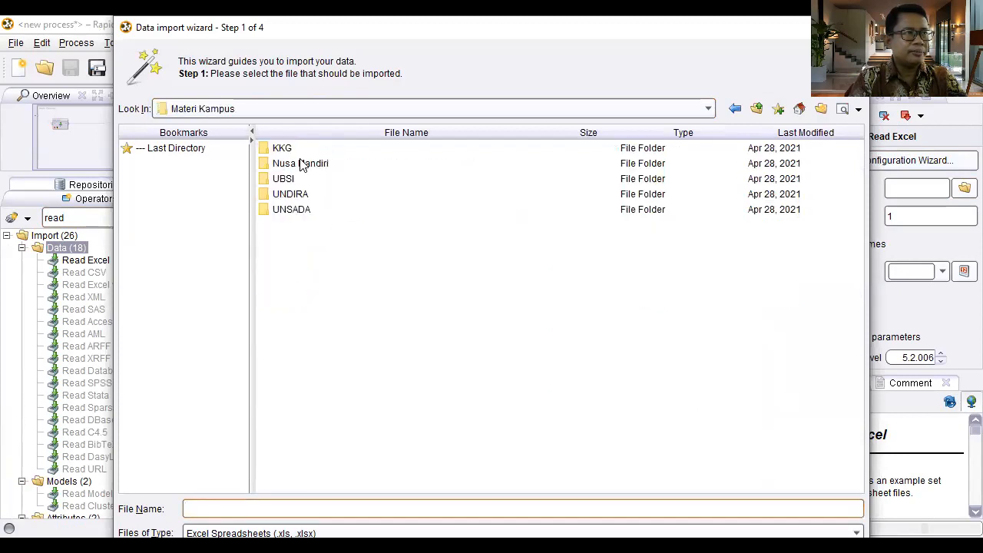
# Search the Nusa Mandiri folder and its course subfolders, including DATA MINING & KB and DATA WAREHOUSE dan BI, for the dataset file.
pyautogui.click(286, 149)
pyautogui.doubleClick(292, 164)
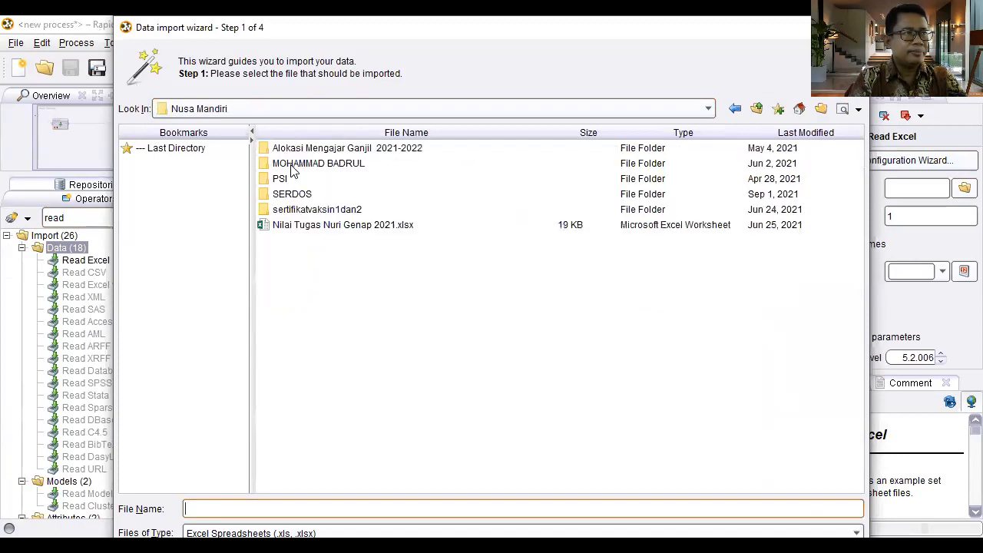
pyautogui.doubleClick(328, 151)
pyautogui.click(321, 151)
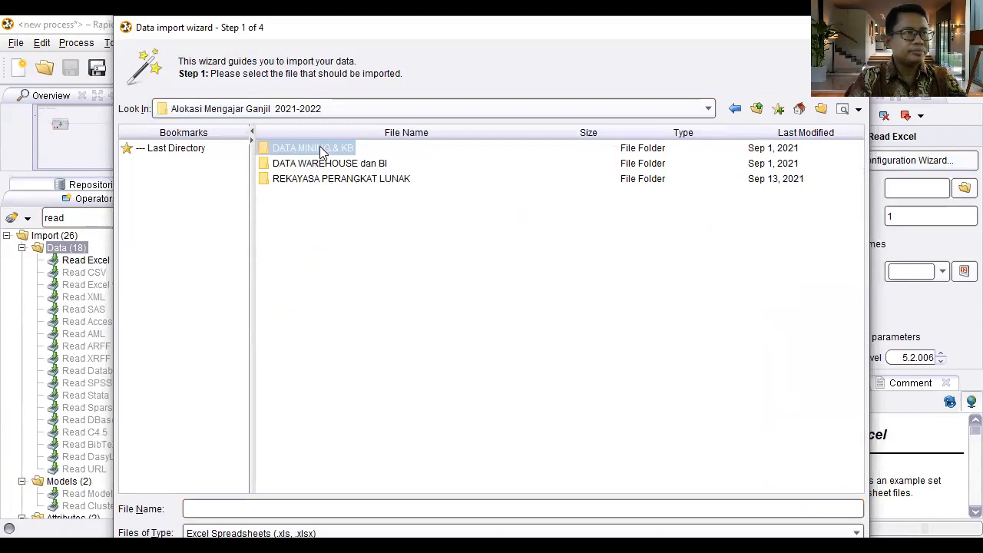
pyautogui.doubleClick(322, 151)
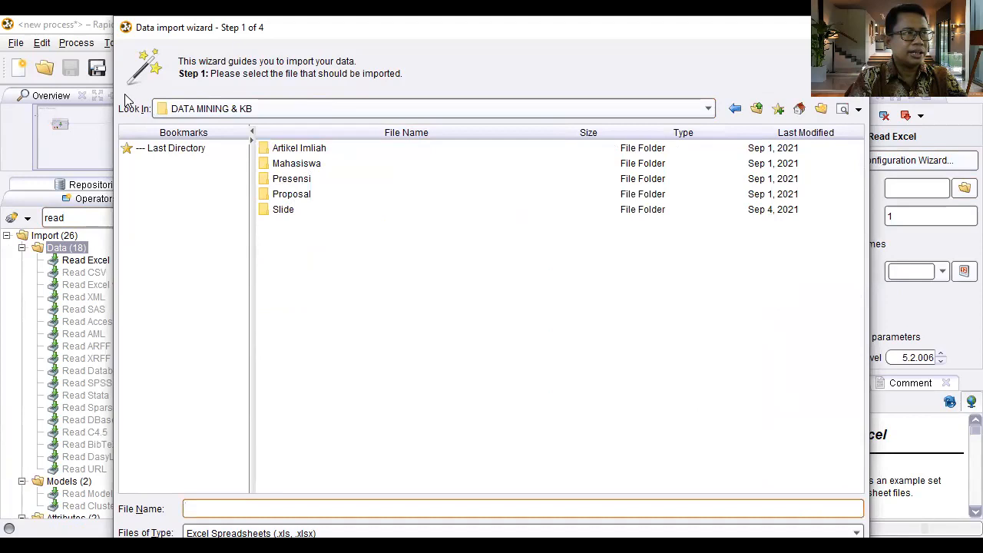
pyautogui.click(735, 108)
pyautogui.doubleClick(370, 166)
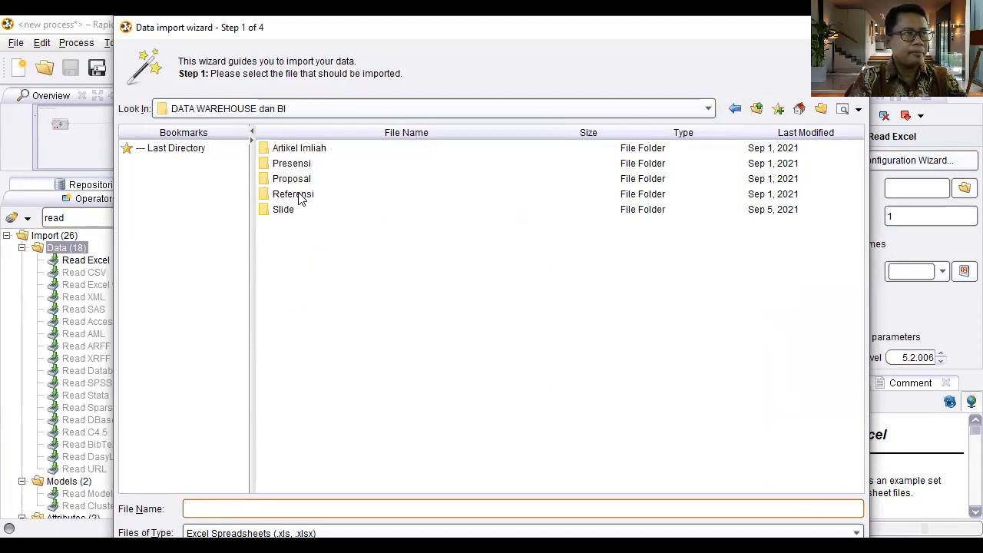
pyautogui.click(734, 109)
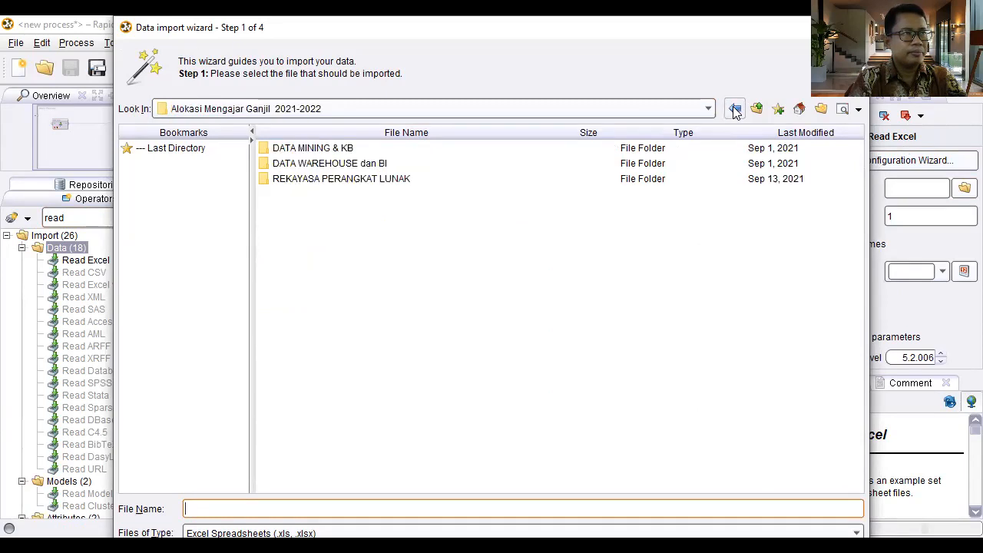
pyautogui.doubleClick(336, 164)
pyautogui.click(281, 212)
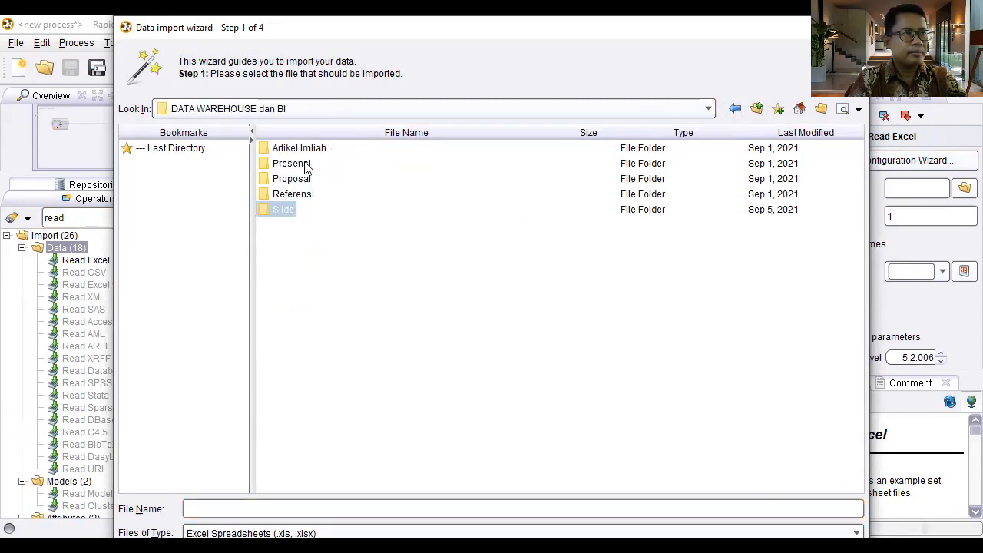
pyautogui.click(734, 110)
pyautogui.click(734, 109)
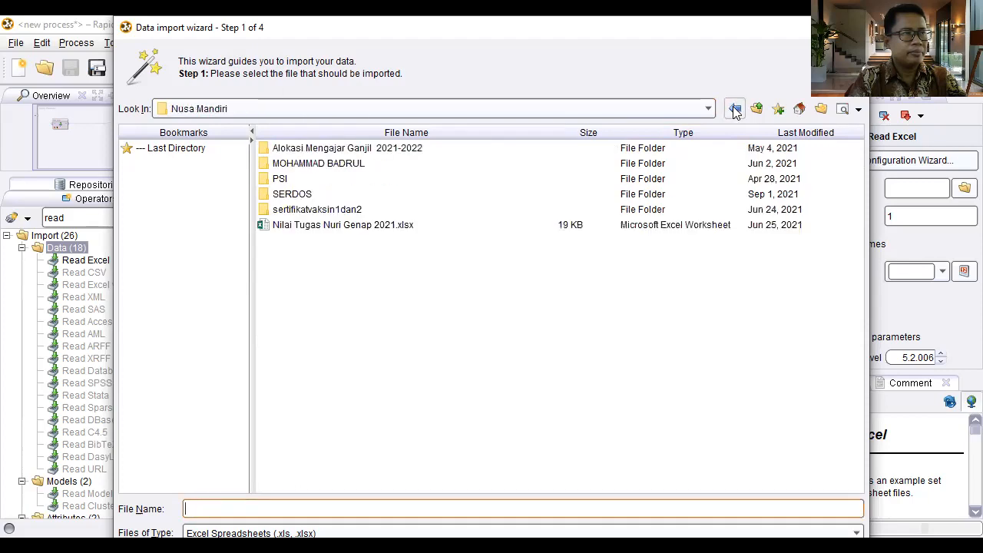
pyautogui.doubleClick(345, 164)
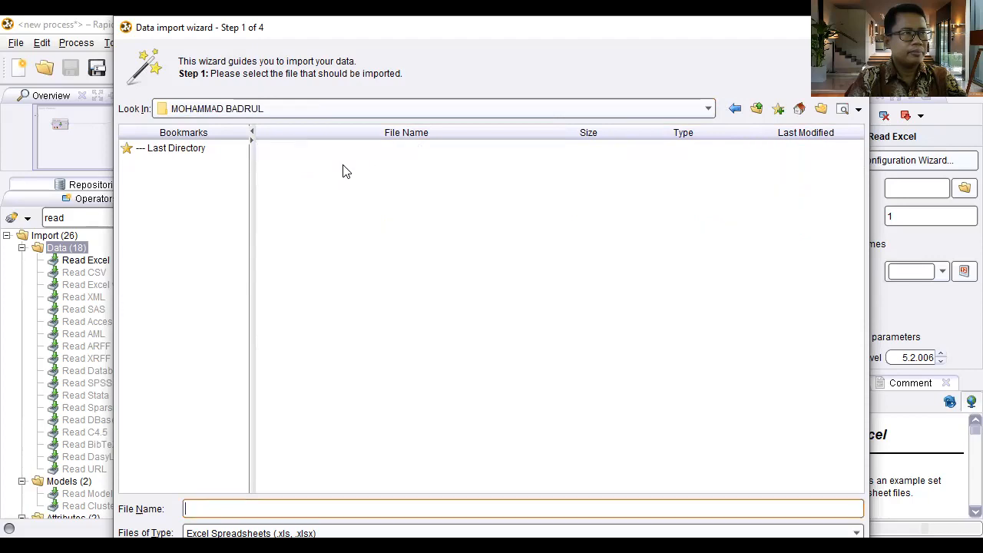
pyautogui.click(734, 112)
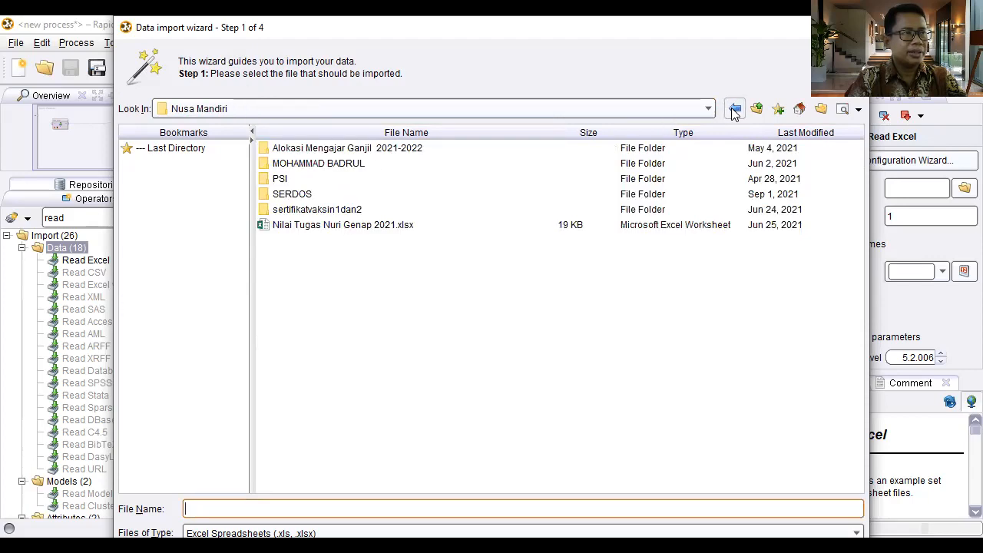
pyautogui.click(346, 149)
pyautogui.click(734, 110)
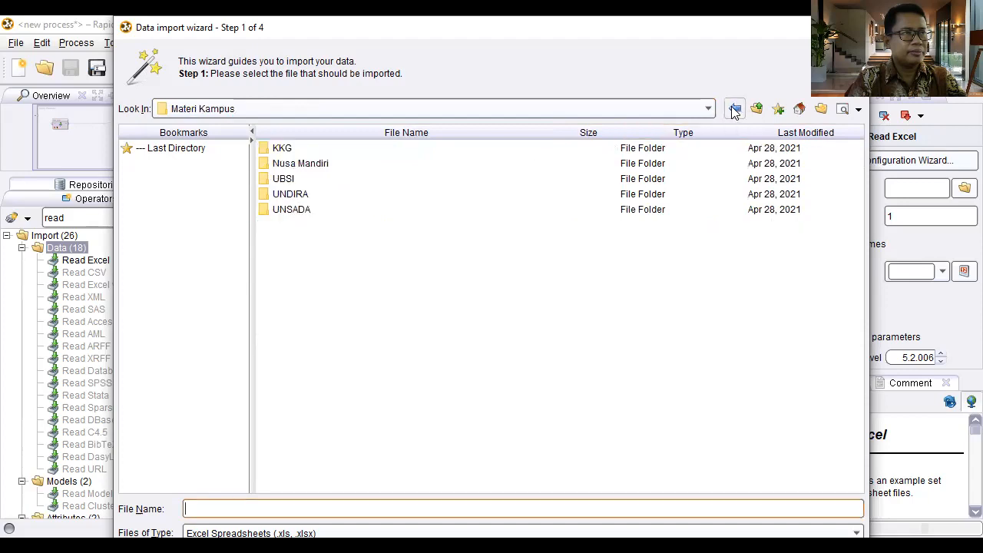
pyautogui.click(734, 112)
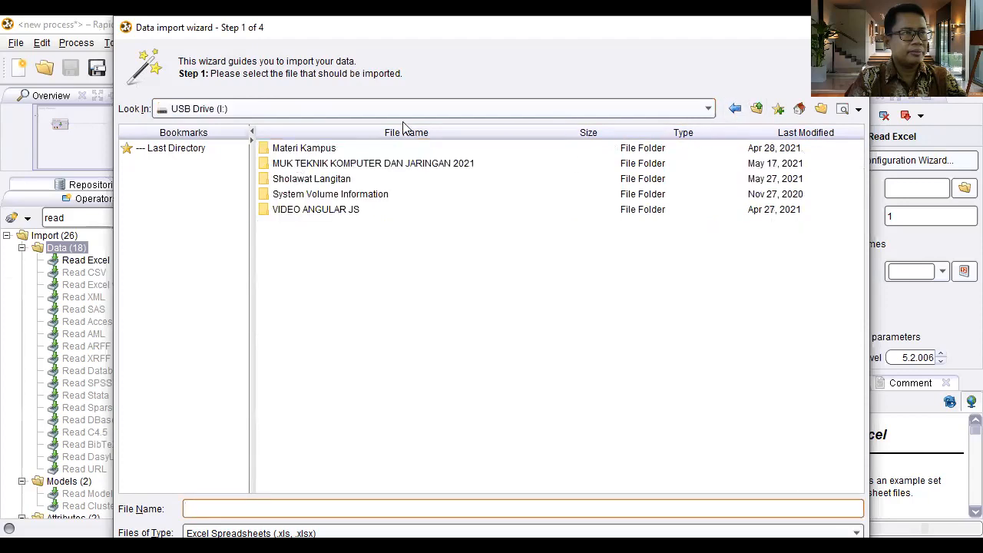
# Choose datakelulusanmahasiswa.xls from Materi Kampus, UBSI, MACHINE LEARNING, Dataset, Excel as the import file and continue to sheet selection.
pyautogui.doubleClick(297, 149)
pyautogui.doubleClick(293, 180)
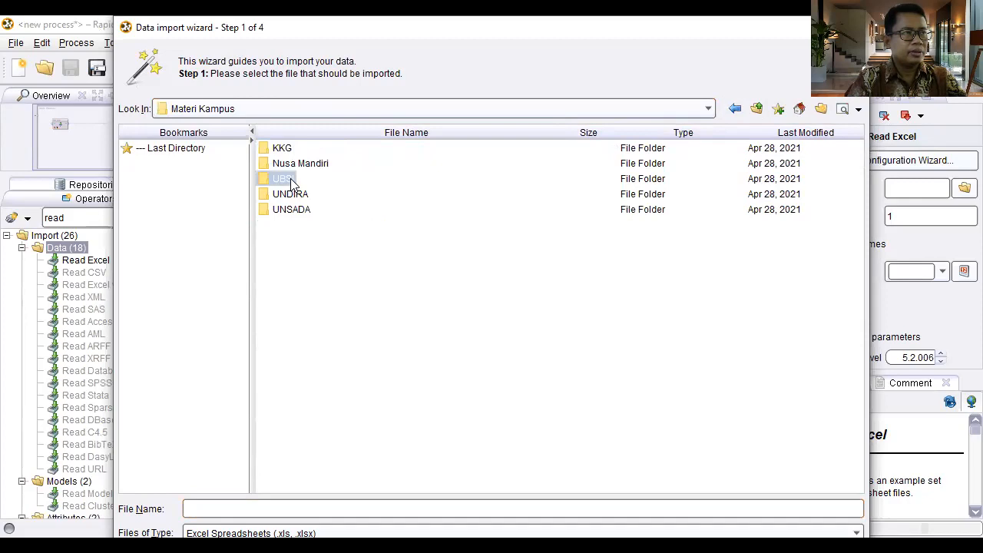
pyautogui.doubleClick(338, 181)
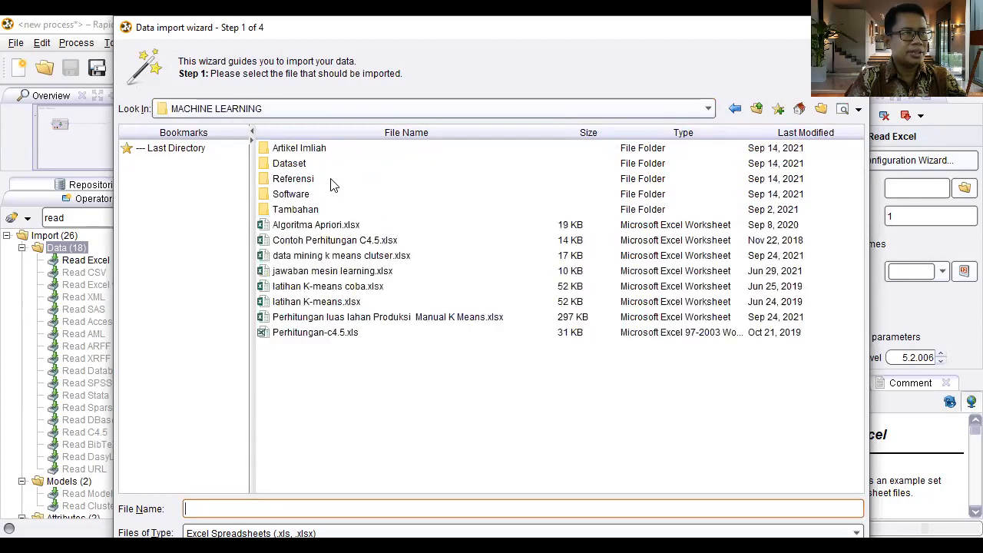
pyautogui.doubleClick(290, 163)
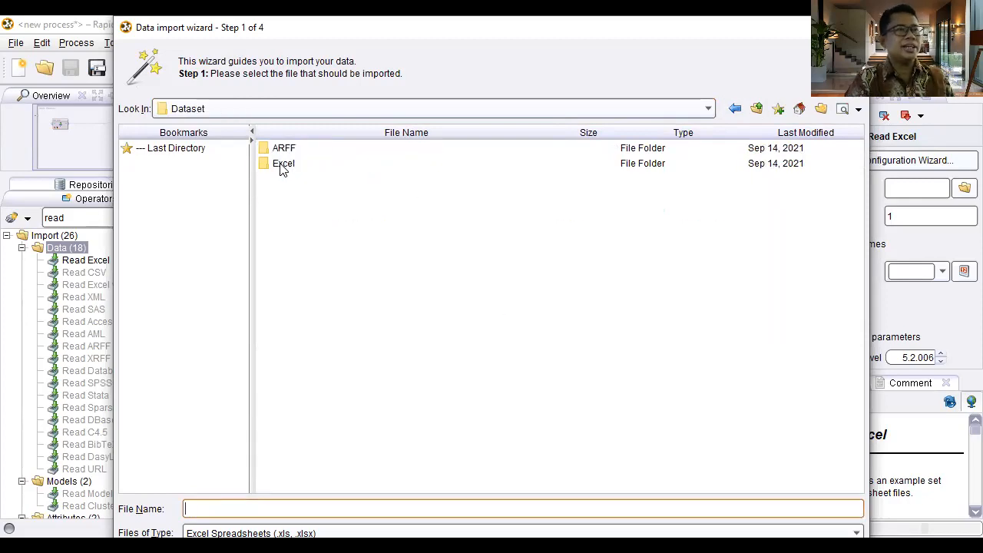
pyautogui.doubleClick(283, 165)
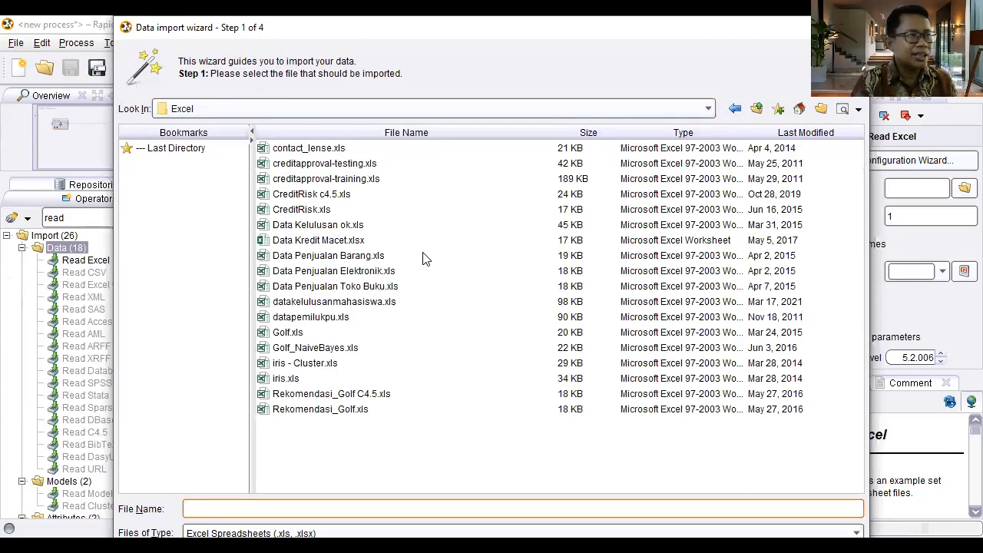
pyautogui.click(364, 306)
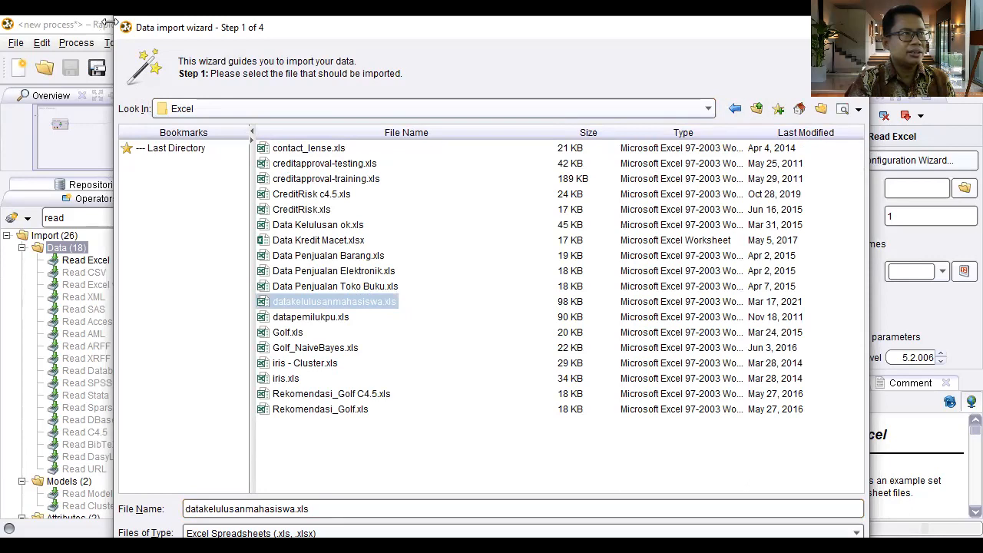
pyautogui.moveTo(112, 45); pyautogui.dragTo(121, 45)
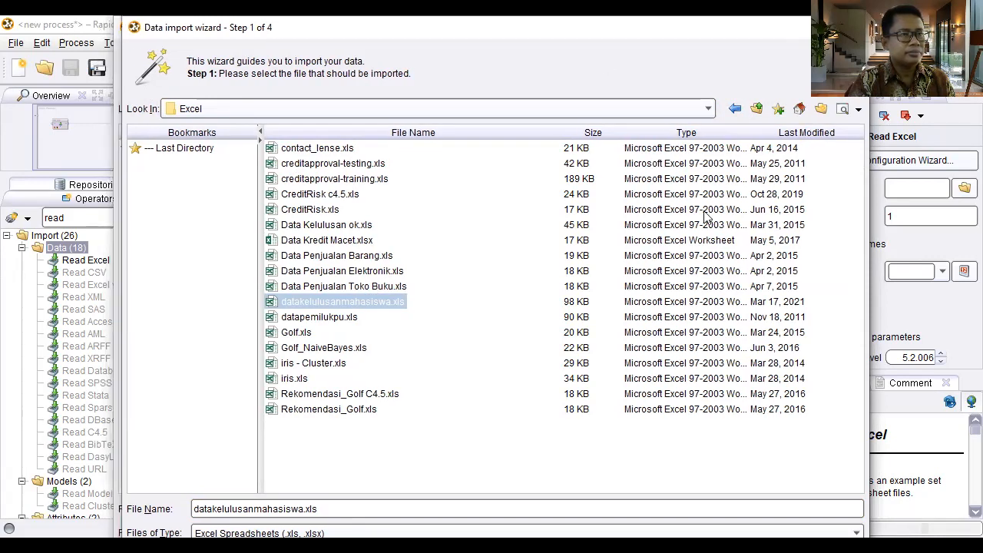
pyautogui.press('super+Down')
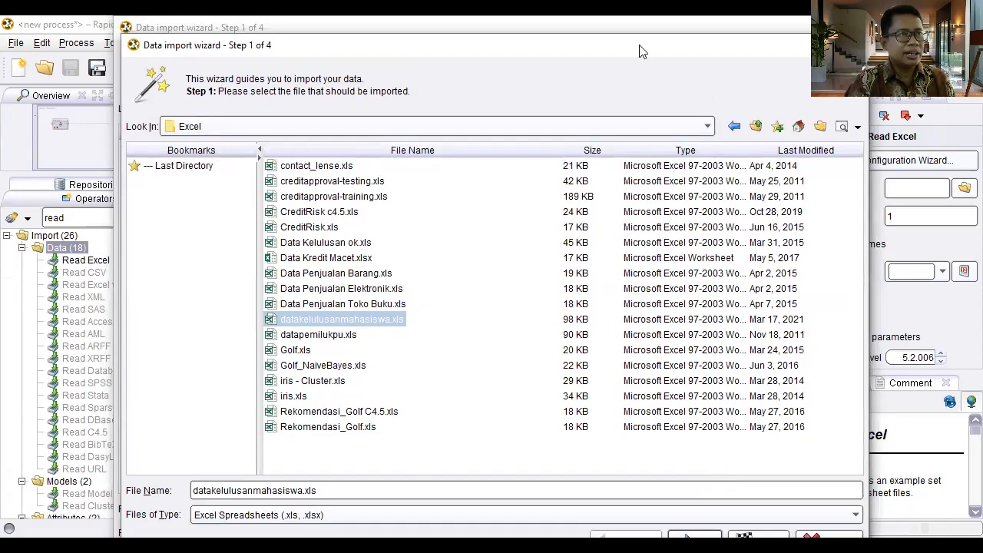
pyautogui.click(695, 536)
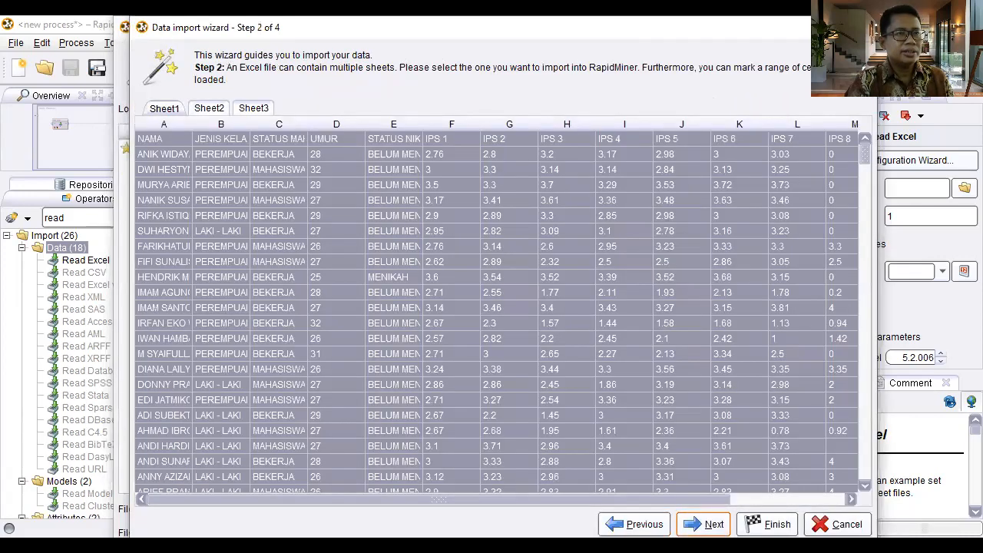
# Accept the default sheet and name annotation, turn off the 100-row preview limit and reload the data.
pyautogui.click(703, 523)
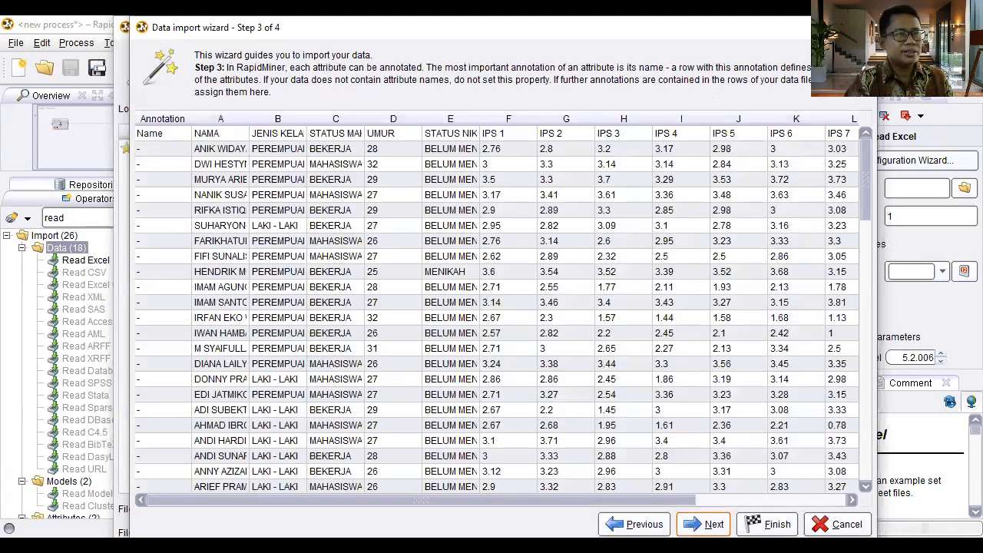
pyautogui.click(703, 524)
pyautogui.click(358, 127)
pyautogui.click(195, 129)
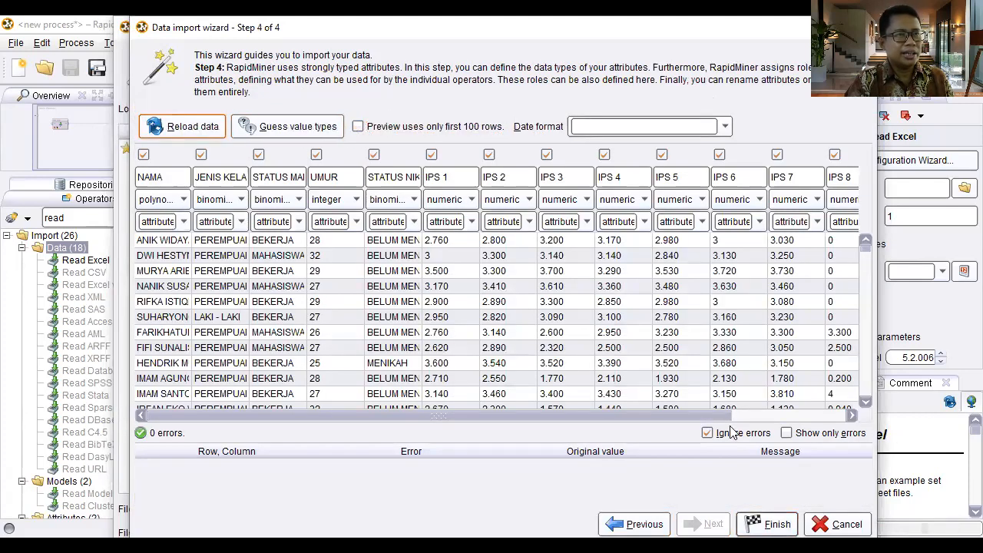
# Set the role of the STATUS KELULUSAN column to label, finish the import and close the leftover wizard window.
pyautogui.moveTo(712, 419); pyautogui.dragTo(907, 415)
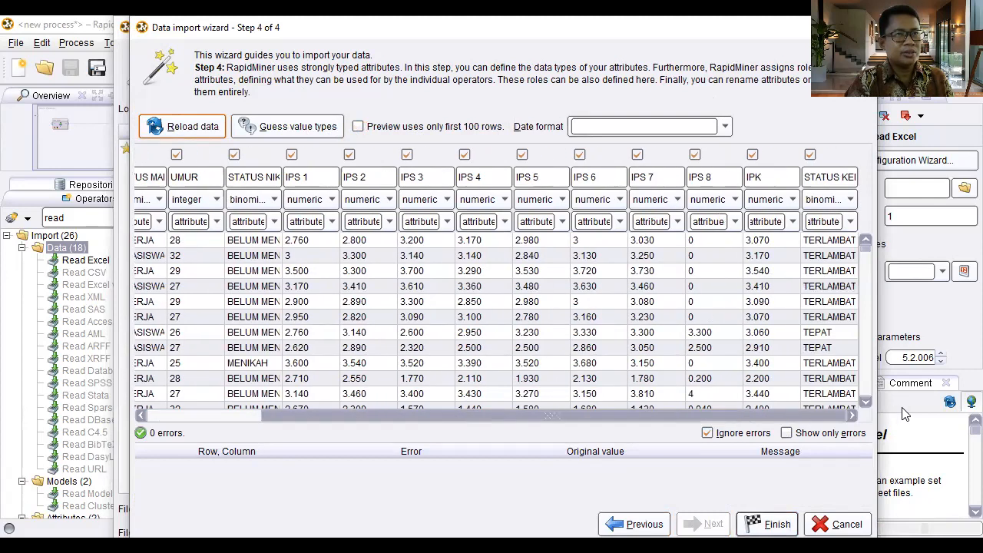
pyautogui.click(850, 222)
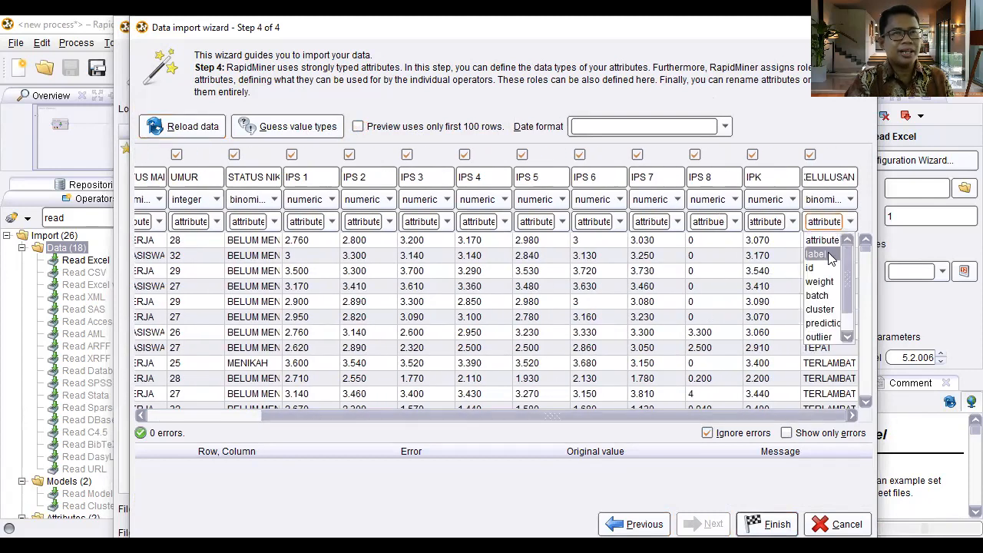
pyautogui.click(830, 259)
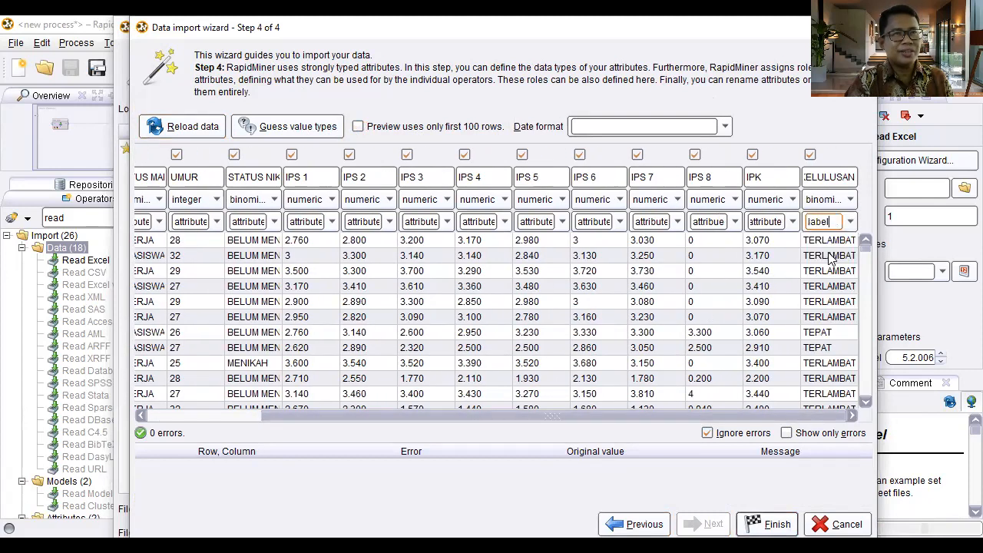
pyautogui.click(778, 524)
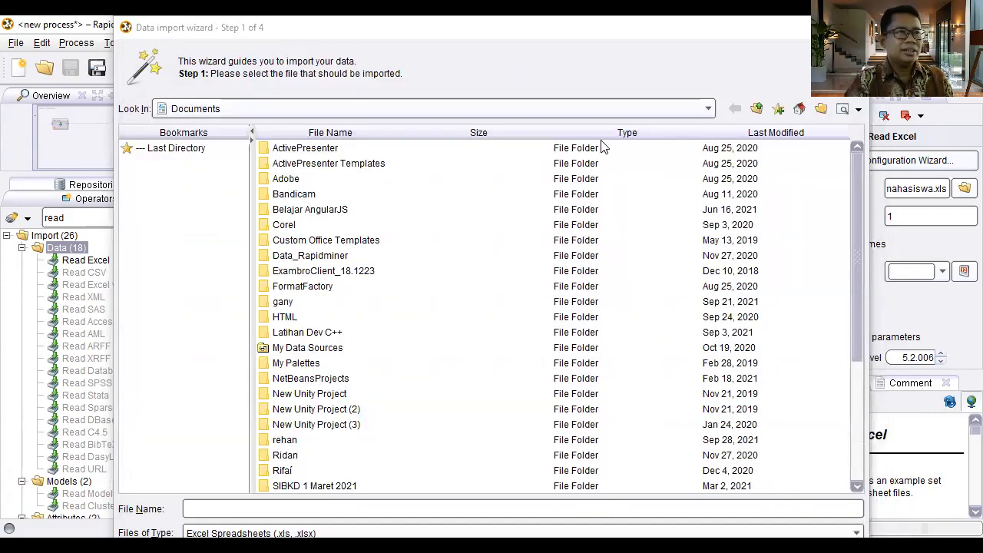
pyautogui.scroll(-3, 645, 369)
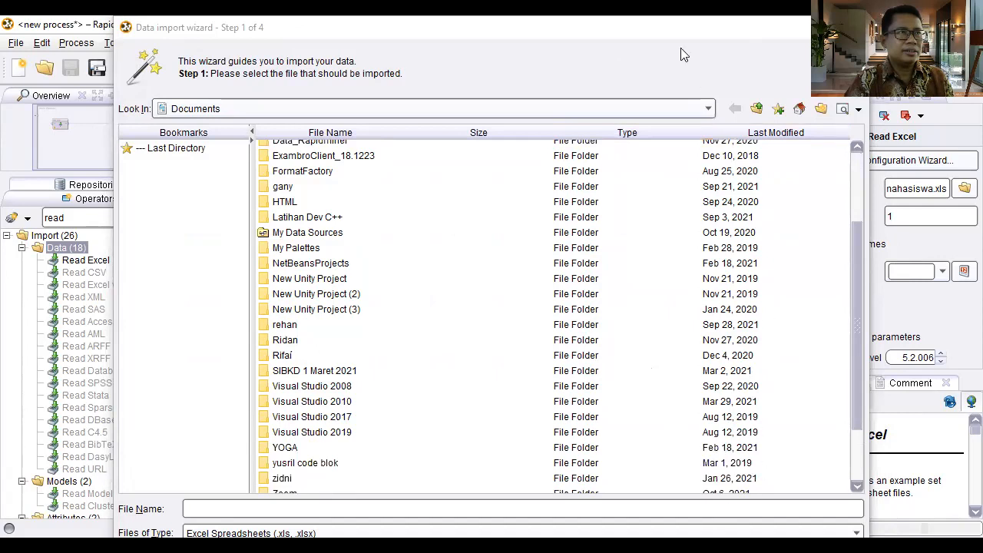
pyautogui.press('Escape')
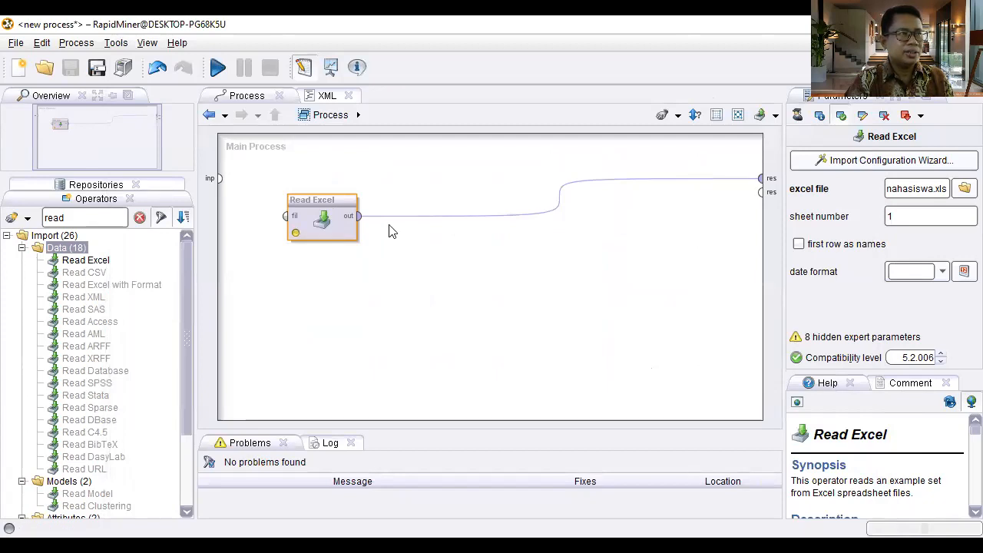
# Reopen the Read Excel import wizard and select datakelulusanmahasiswa.xls as the source file again.
pyautogui.click(894, 163)
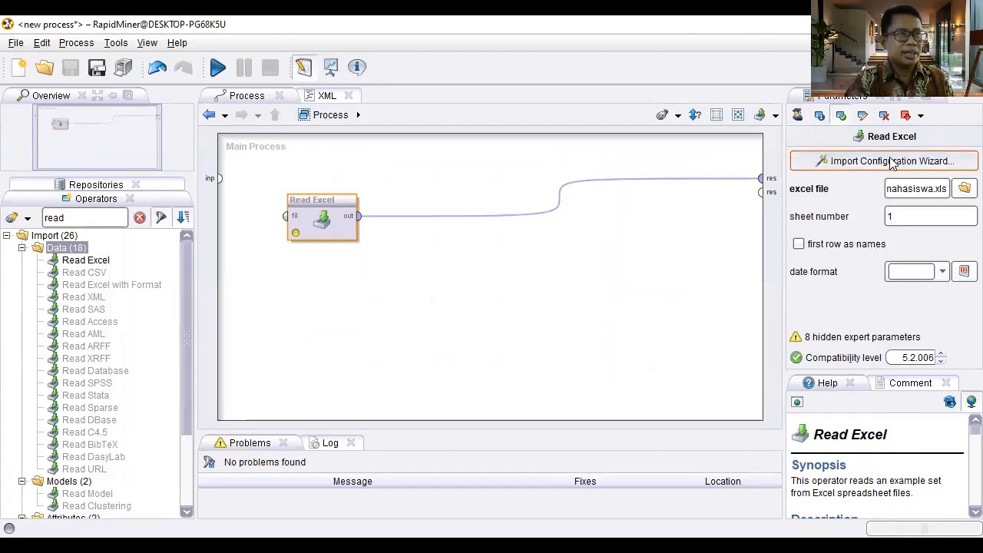
pyautogui.click(358, 302)
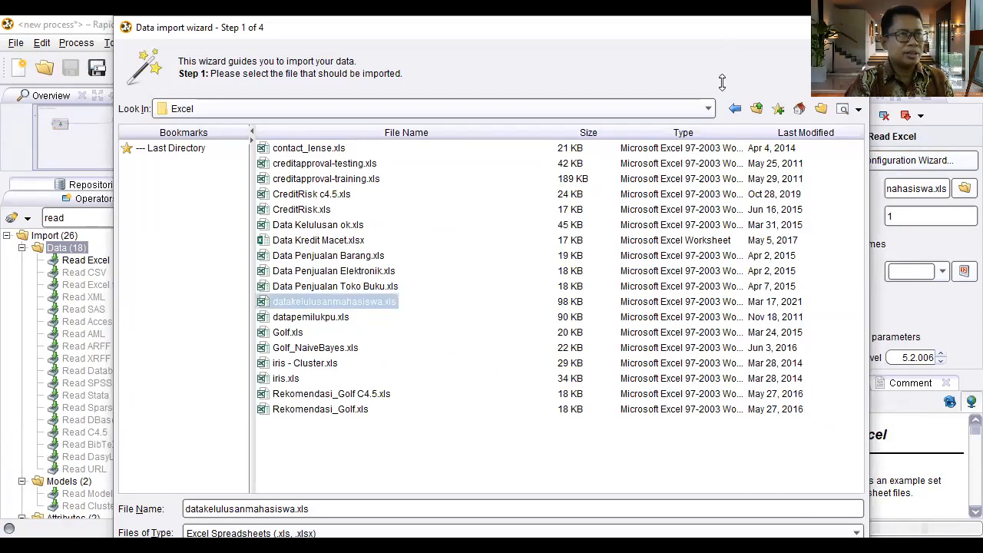
pyautogui.click(708, 503)
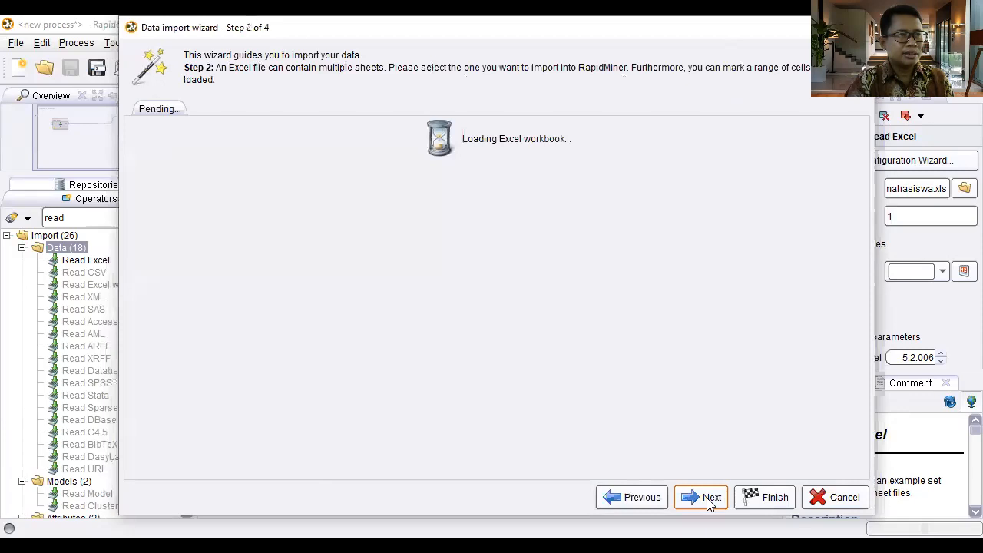
# Continue to the attribute definitions with the default sheet and annotations, disable the first-100-rows preview and reload all data.
pyautogui.click(708, 499)
pyautogui.click(708, 499)
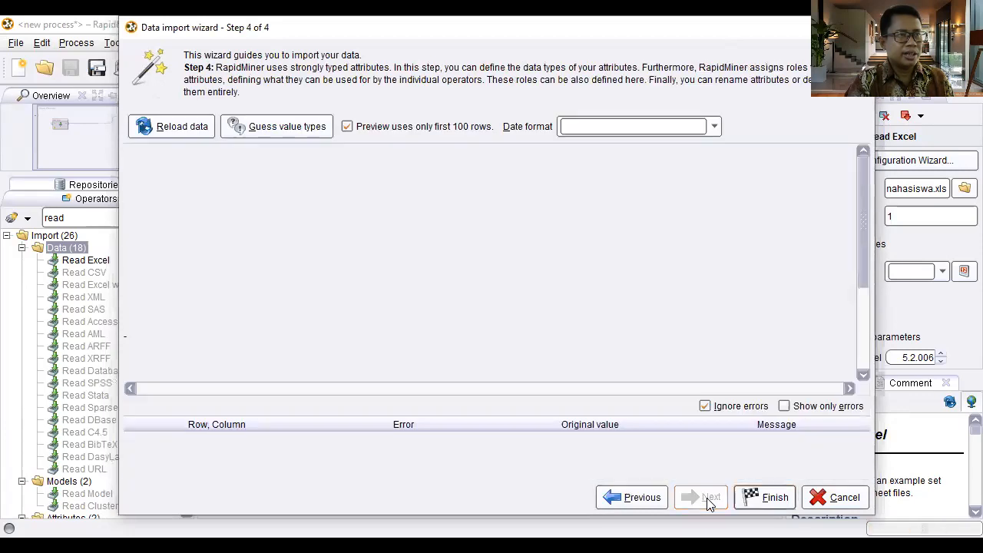
pyautogui.click(362, 126)
pyautogui.click(196, 127)
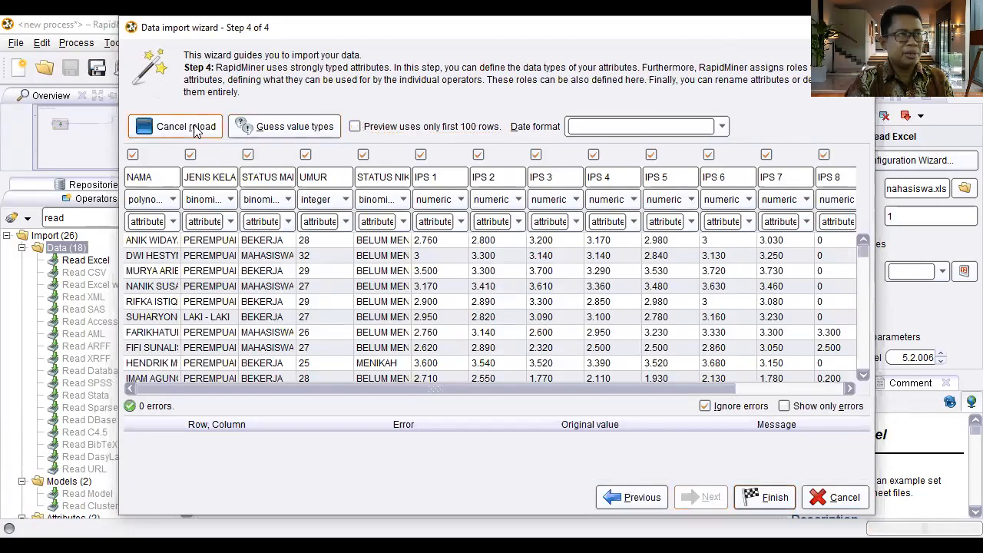
# Assign the label role to the STATUS KELULUSAN column and finish the import wizard.
pyautogui.click(835, 388)
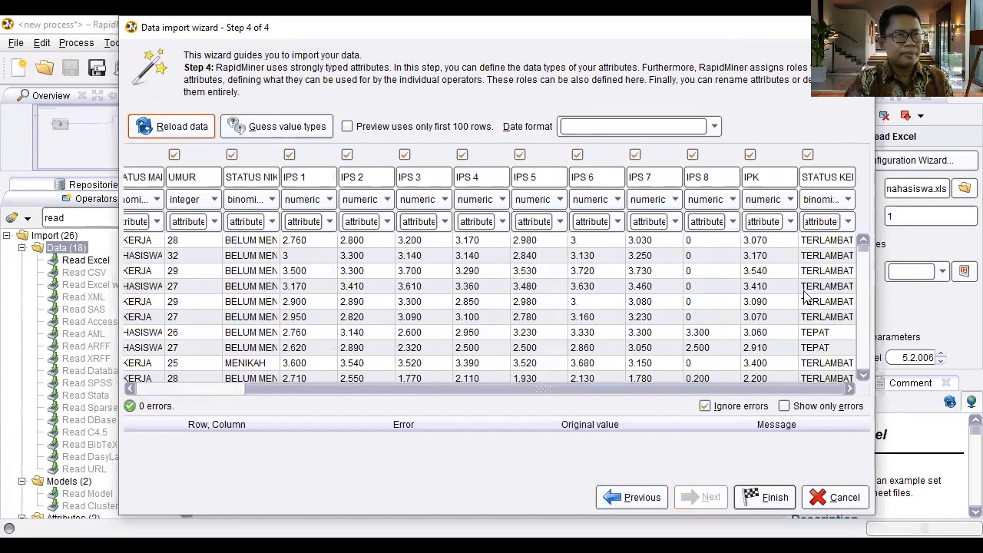
pyautogui.click(837, 221)
pyautogui.click(818, 248)
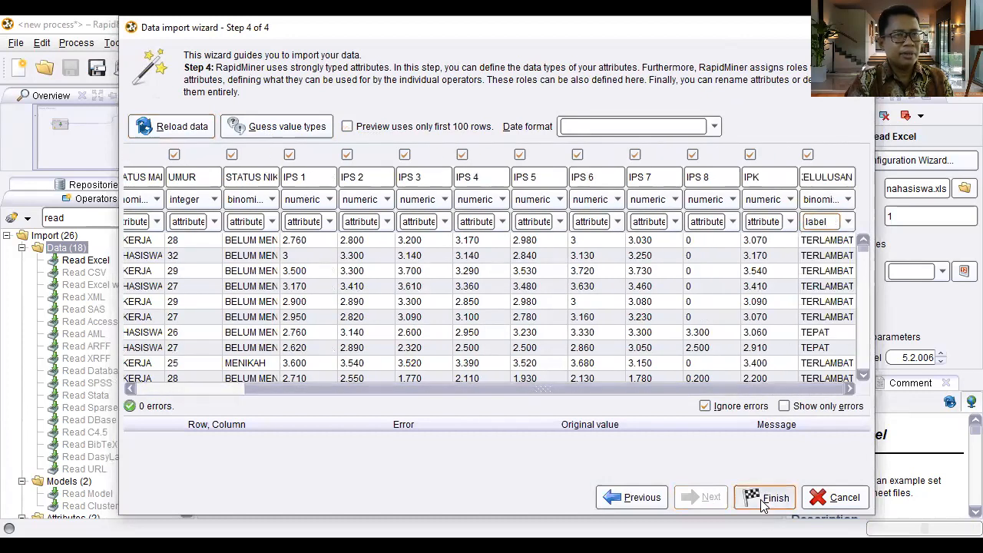
pyautogui.click(769, 498)
# Clear the operator filter, and add the Nominal X-Validation building block to the main process, diagonally below Read Excel.
pyautogui.doubleClick(77, 223)
pyautogui.press('BackSpace')
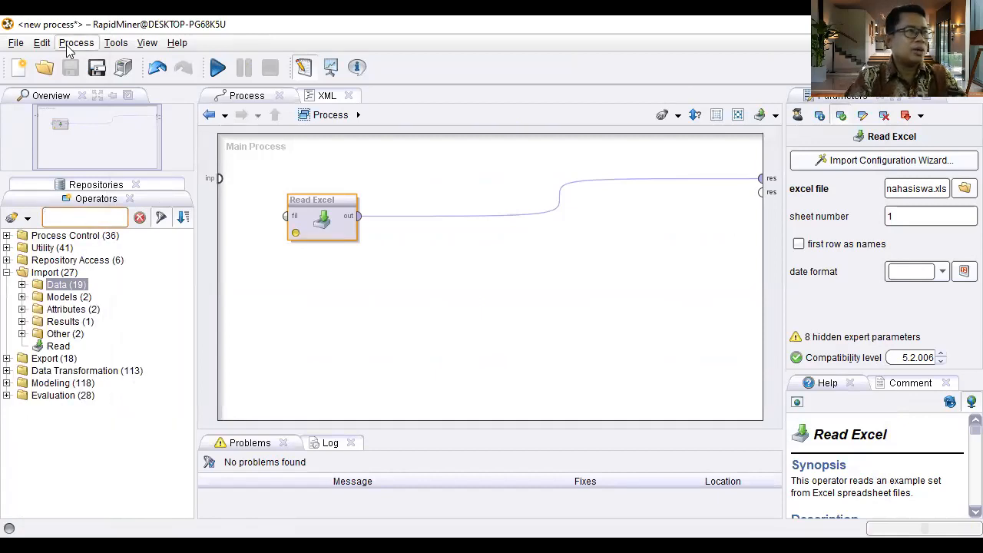
pyautogui.click(338, 295)
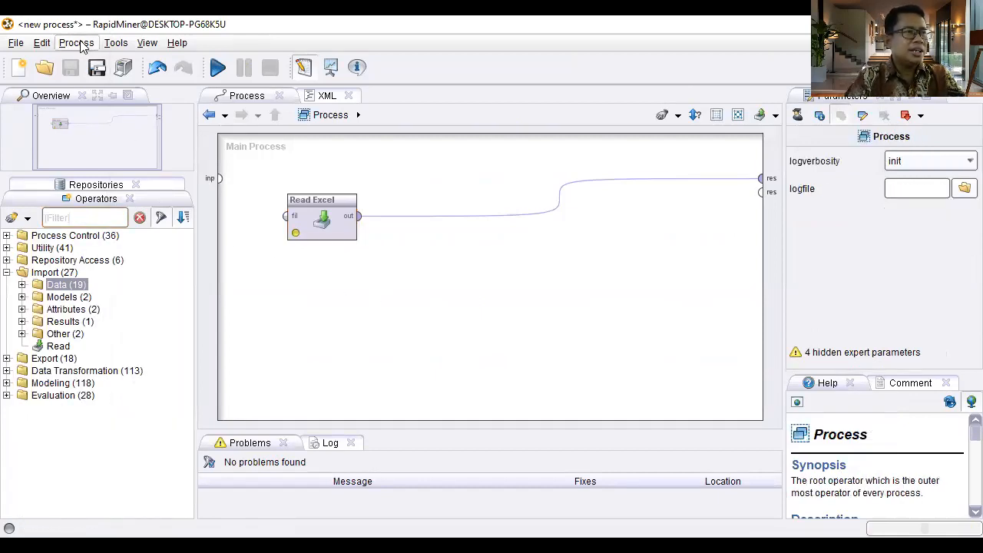
pyautogui.click(42, 43)
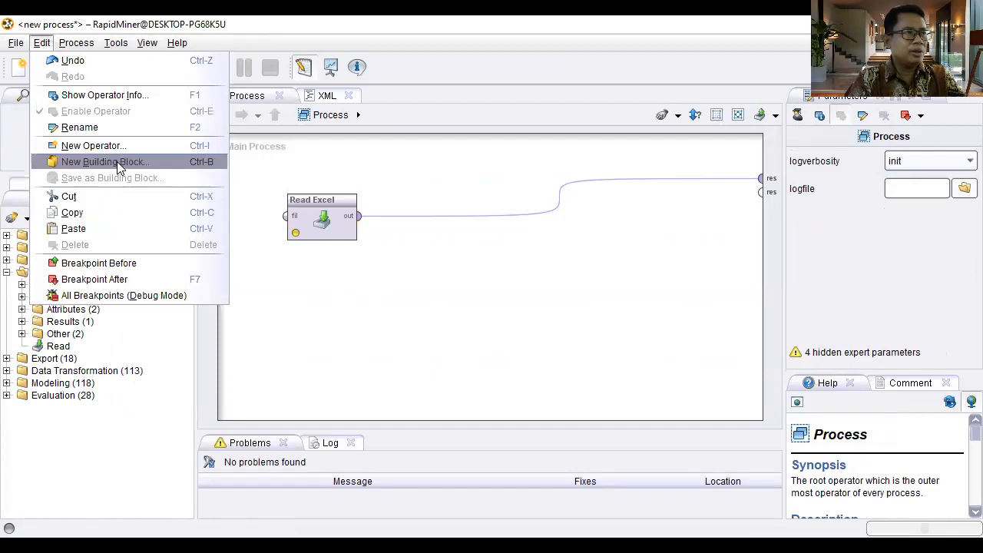
pyautogui.click(117, 161)
pyautogui.click(341, 216)
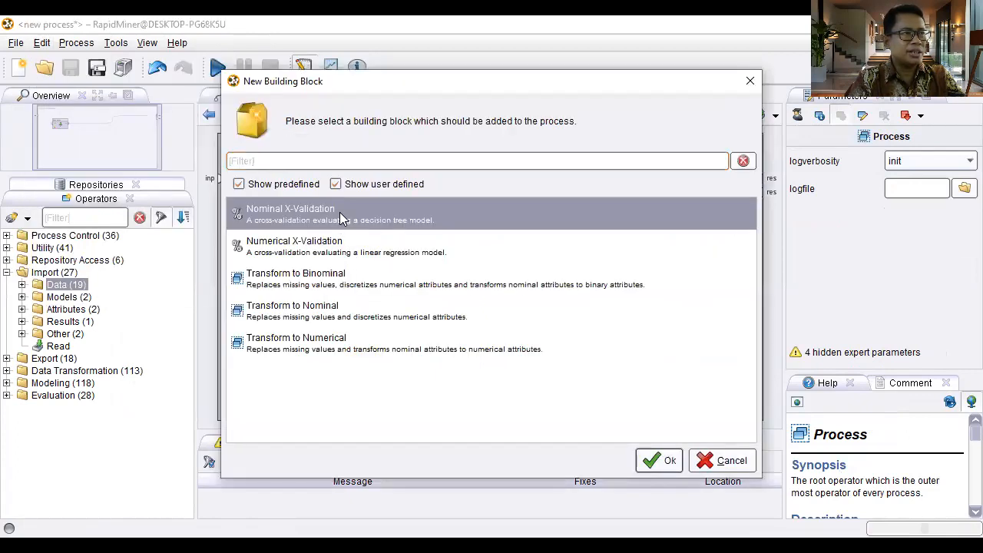
pyautogui.doubleClick(339, 212)
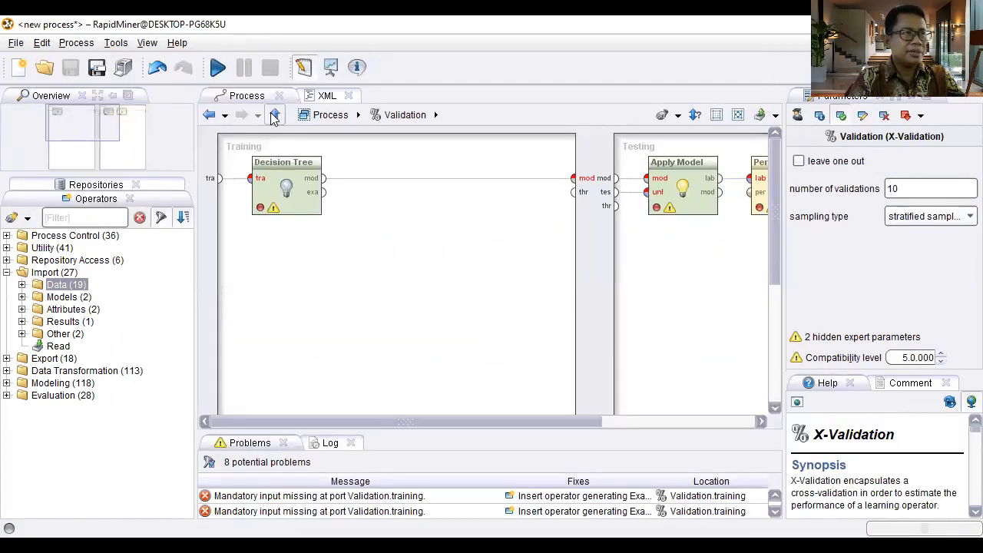
pyautogui.click(277, 115)
pyautogui.moveTo(277, 164); pyautogui.dragTo(482, 232)
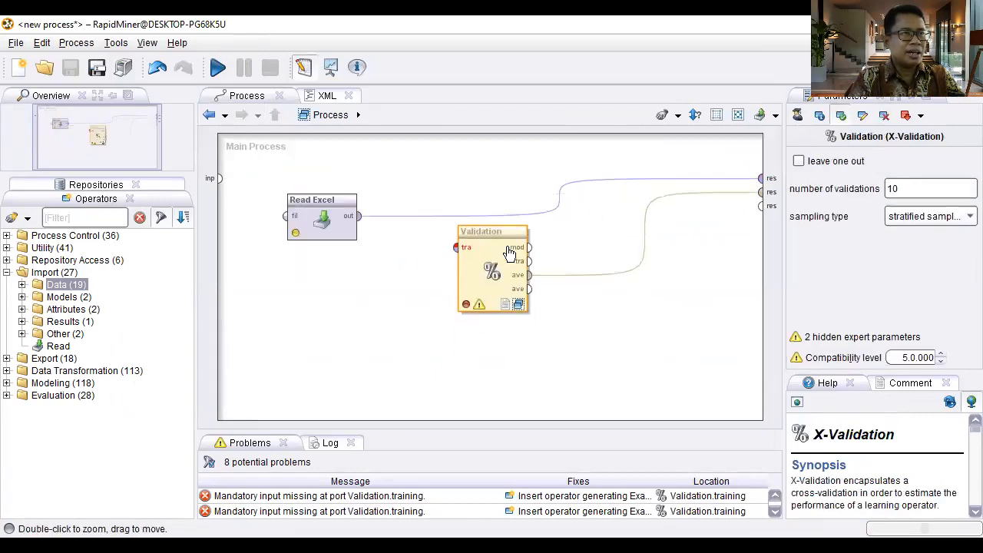
# Connect Read Excel's output to Validation's training input, and Validation's mod and tra outputs to the process result ports.
pyautogui.moveTo(368, 224); pyautogui.dragTo(456, 249)
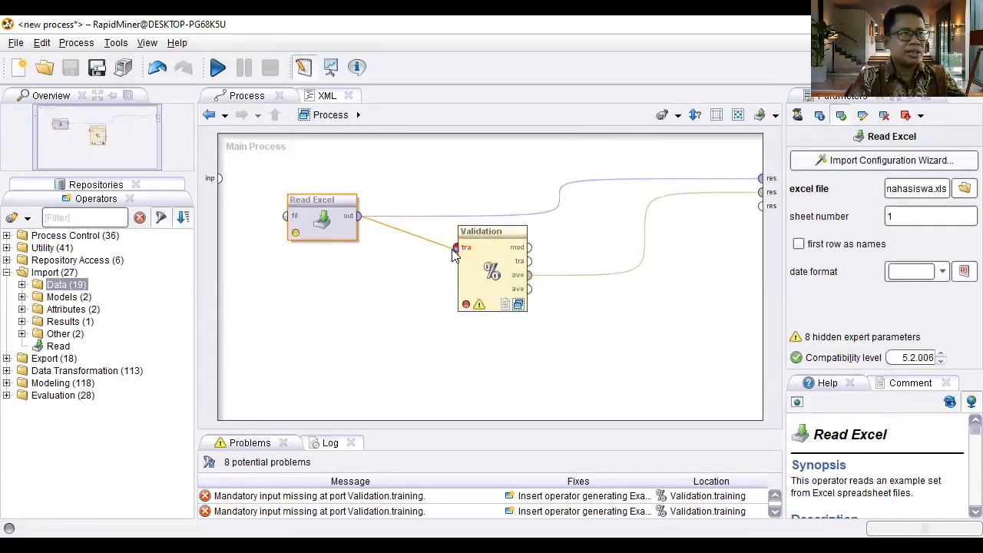
pyautogui.click(576, 323)
pyautogui.moveTo(530, 247); pyautogui.dragTo(761, 192)
pyautogui.moveTo(530, 262); pyautogui.dragTo(760, 206)
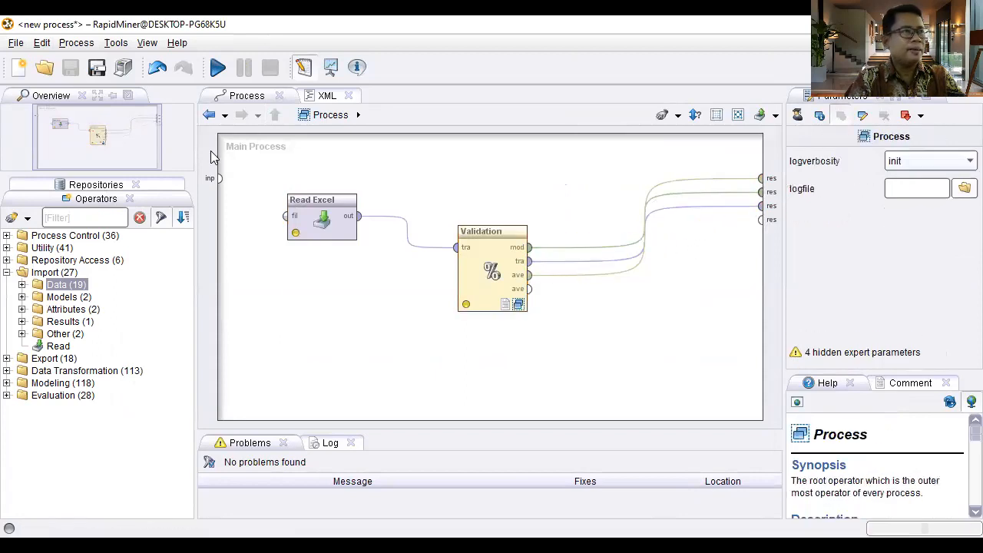
# Run the process without saving it, switch to the result perspective and view the decision tree graph.
pyautogui.click(216, 73)
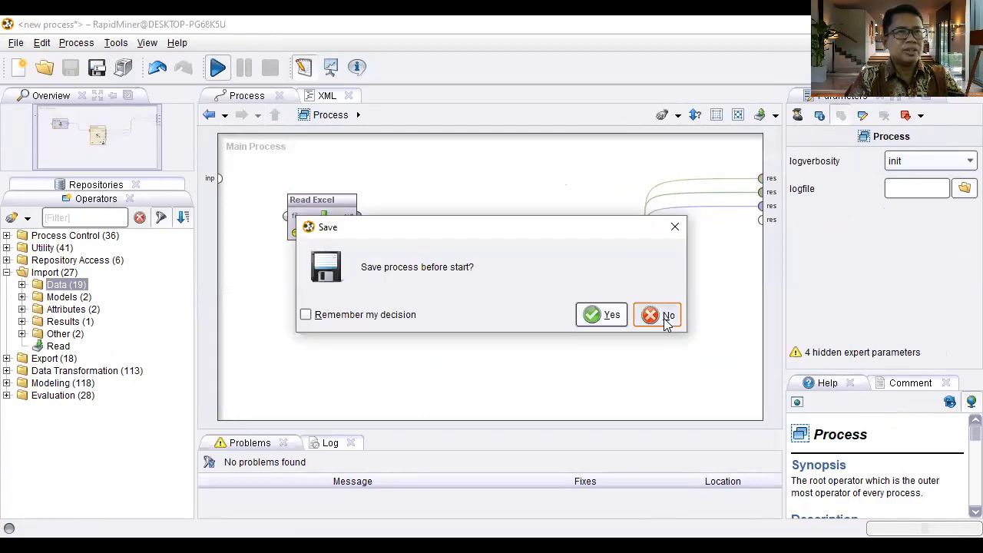
pyautogui.click(664, 318)
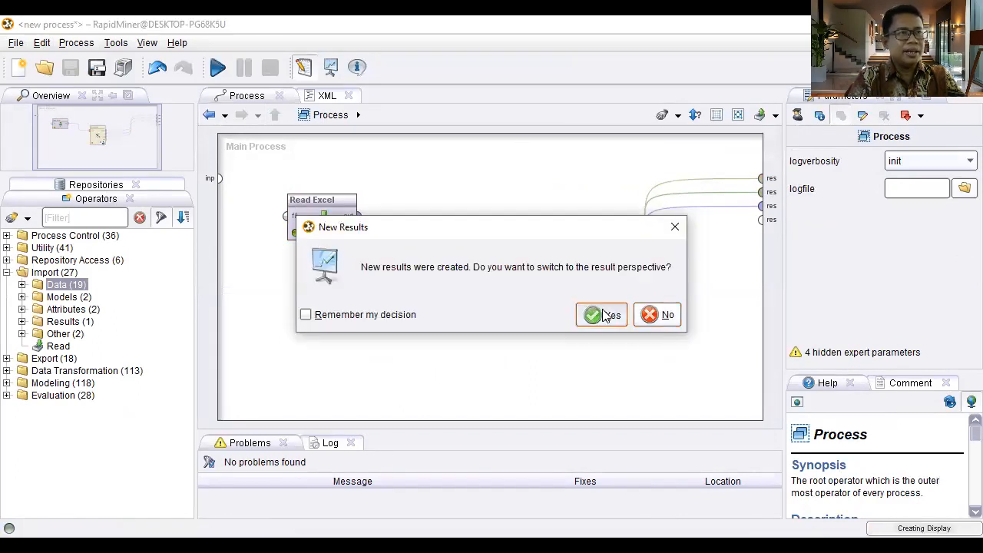
pyautogui.click(606, 316)
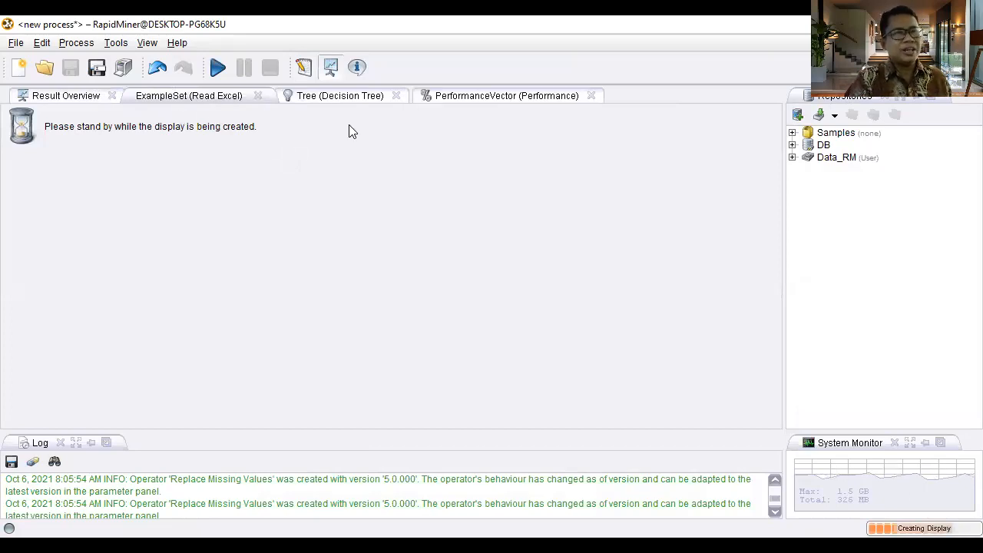
pyautogui.click(332, 93)
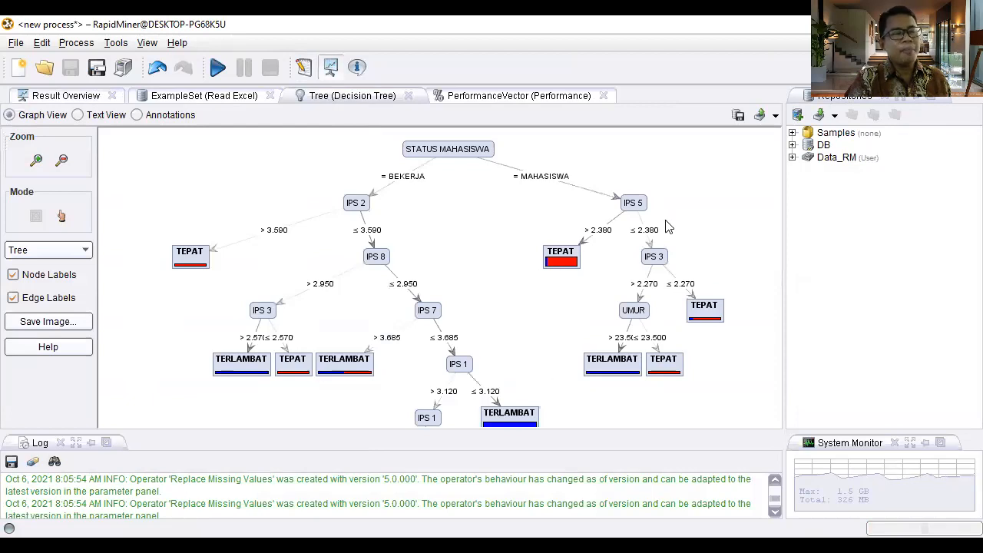
pyautogui.moveTo(531, 290)
pyautogui.mouseDown()
pyautogui.moveTo(527, 274)
pyautogui.moveTo(531, 308)
pyautogui.mouseUp()
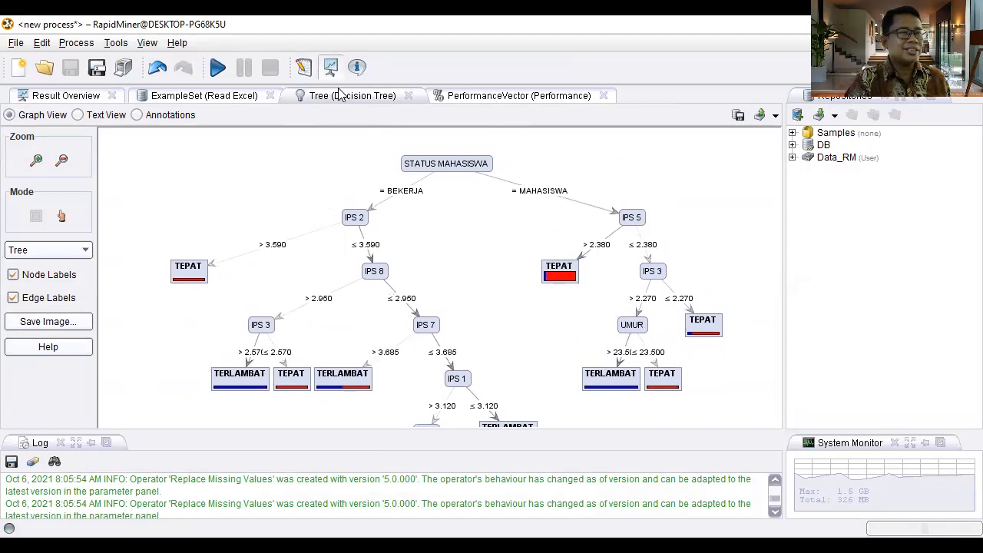
# Examine the performance vector's accuracy confusion matrix and its AUC curve.
pyautogui.click(503, 99)
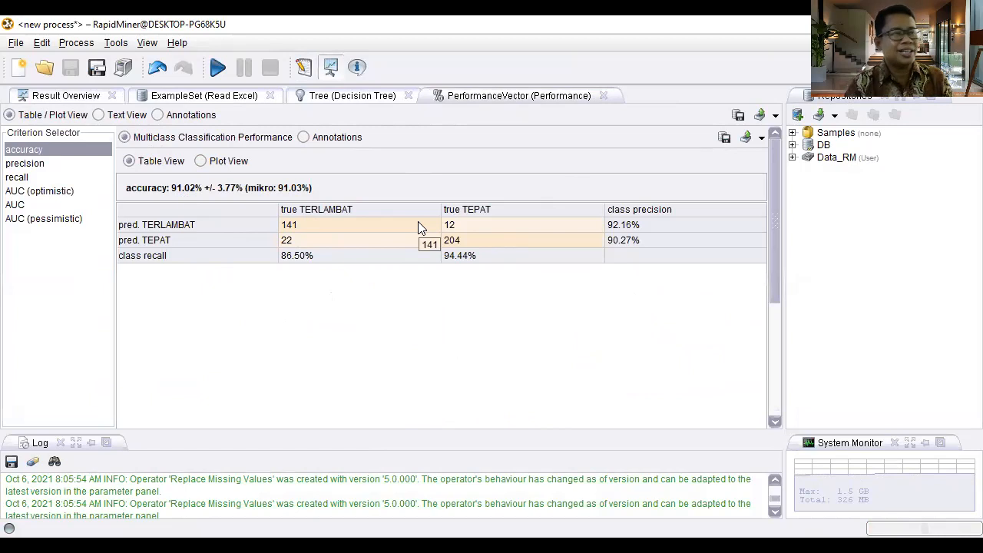
pyautogui.moveTo(356, 222); pyautogui.dragTo(451, 243)
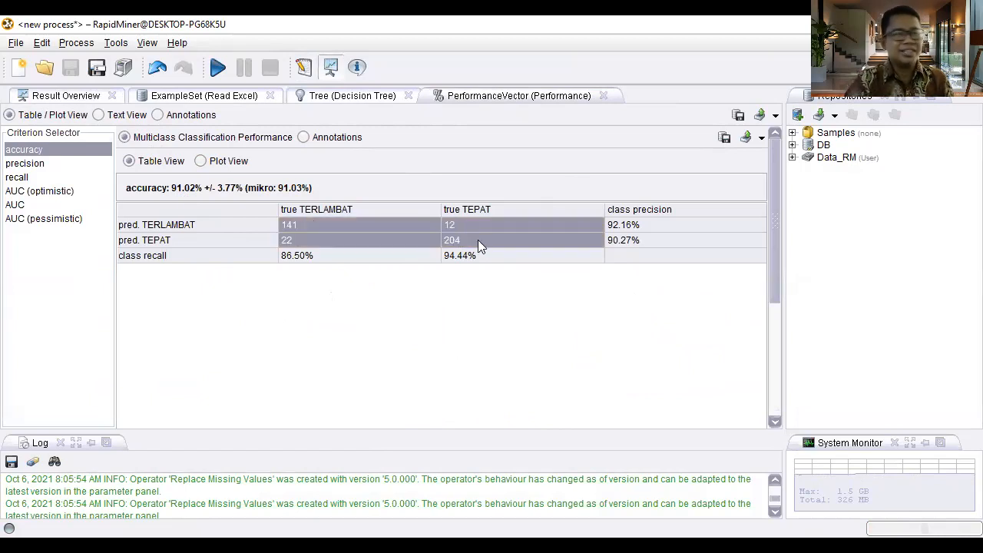
pyautogui.click(16, 205)
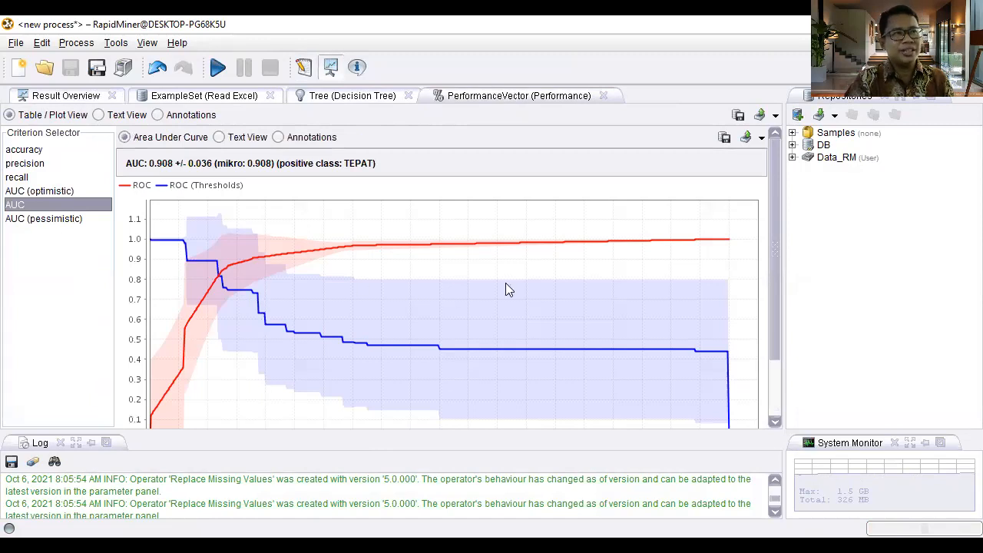